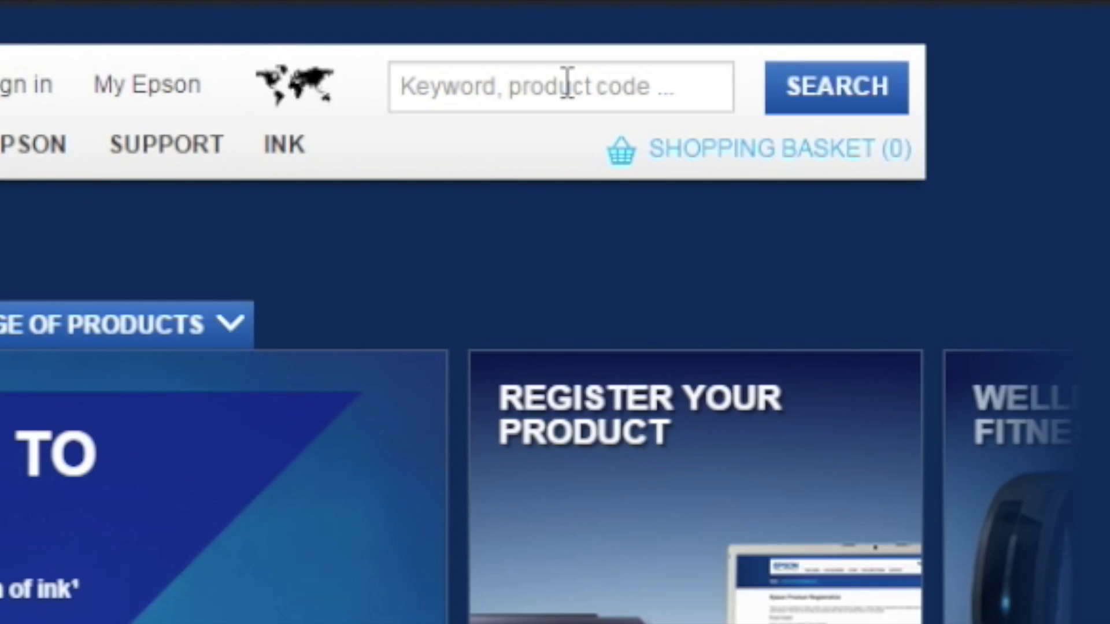
Search the Epson UK site for "xp-55" to reach the Expression Photo XP-55 page
left_click(567, 84)
type("xp")
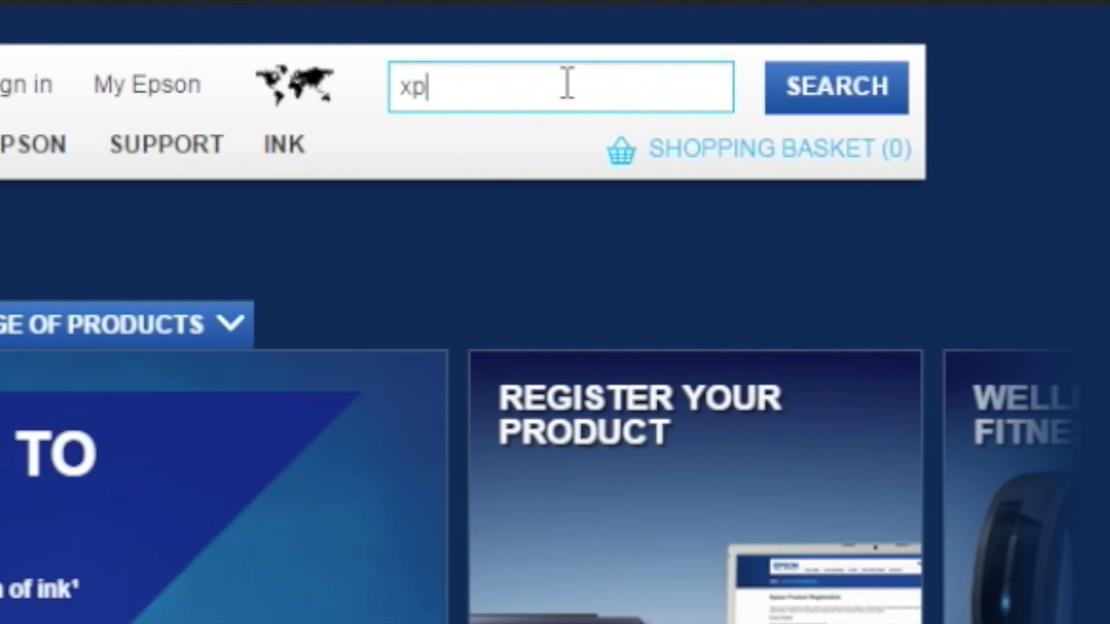
type("-55")
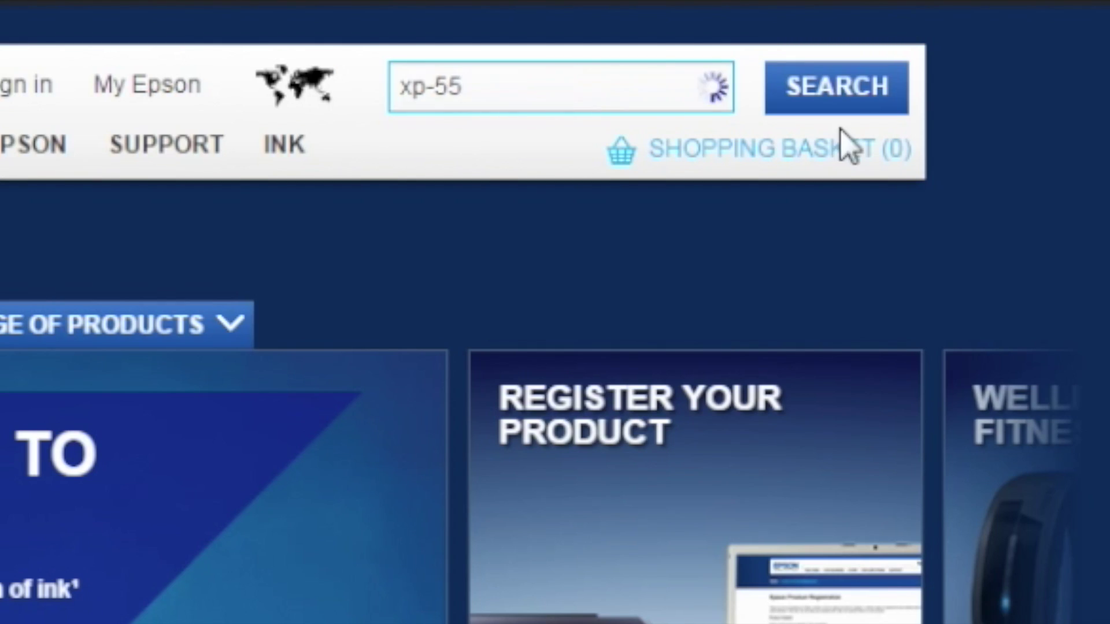
left_click(818, 90)
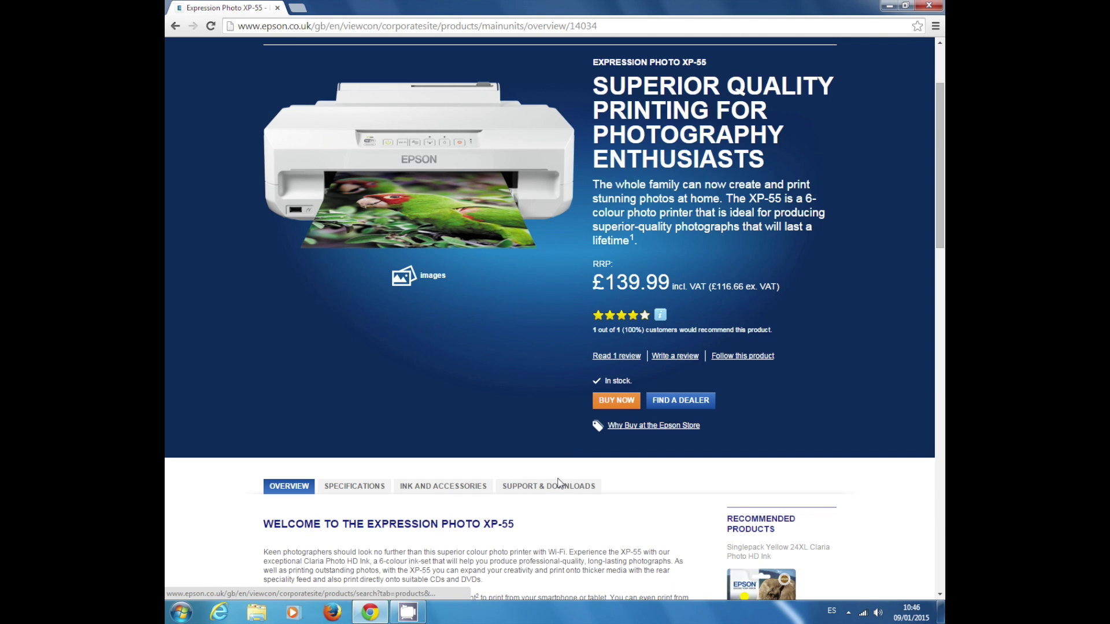
Download the Epson network software & driver package from the XP-55 Support & Downloads page
left_click(555, 486)
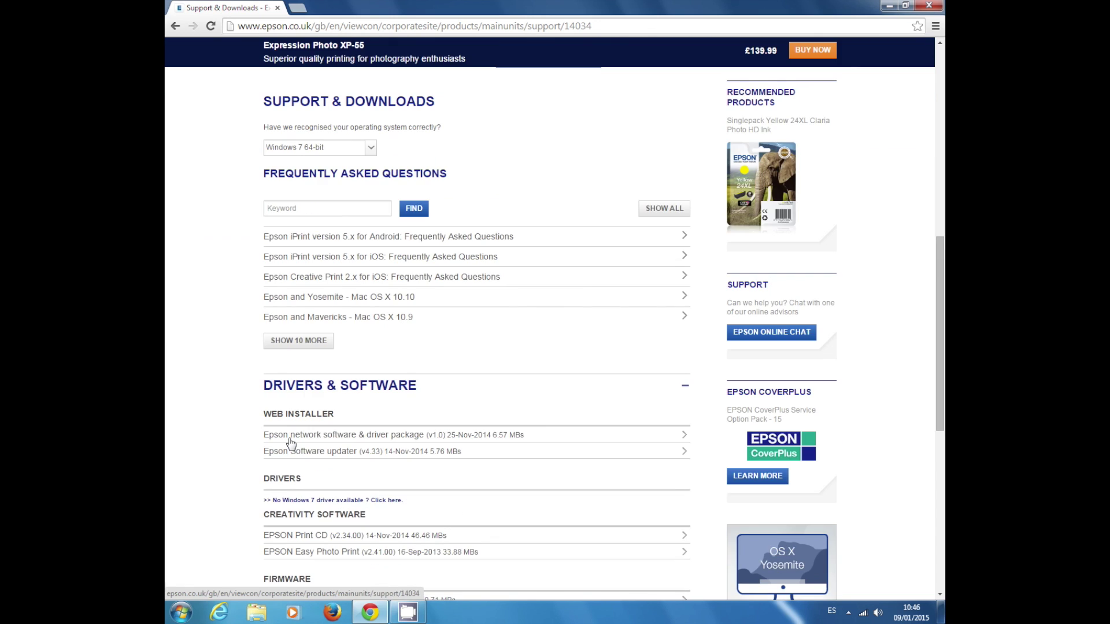
left_click(405, 442)
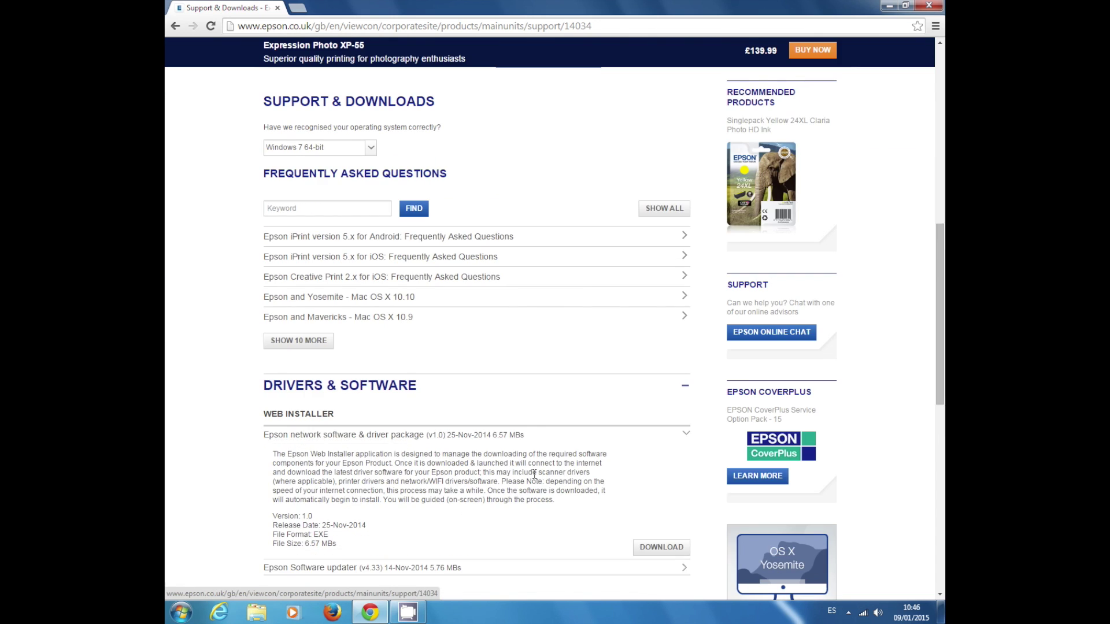
left_click(676, 551)
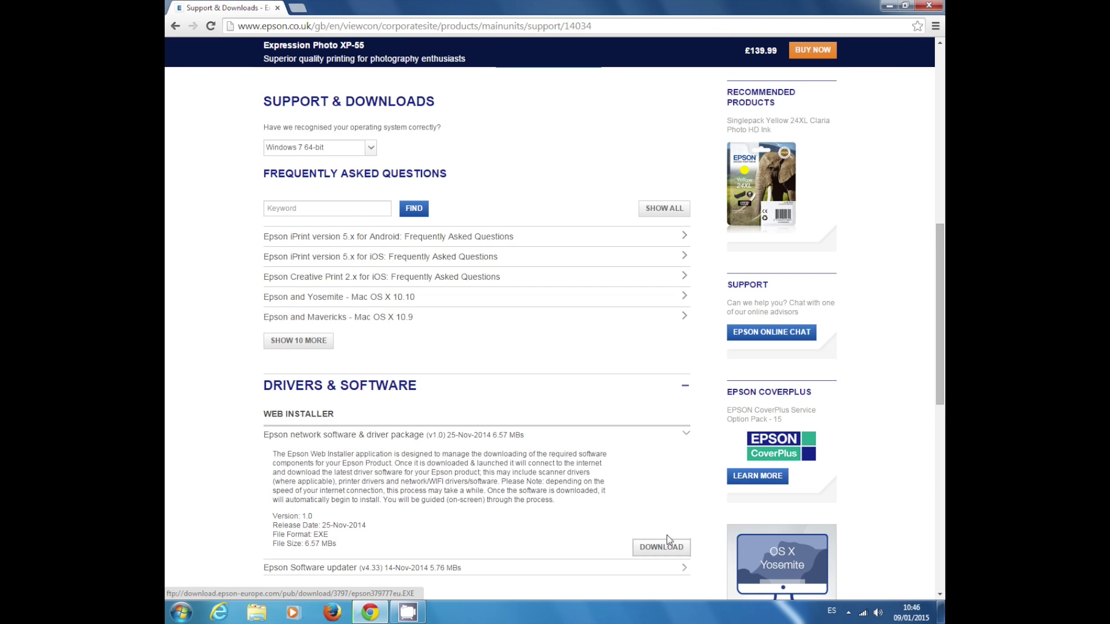
left_click(666, 534)
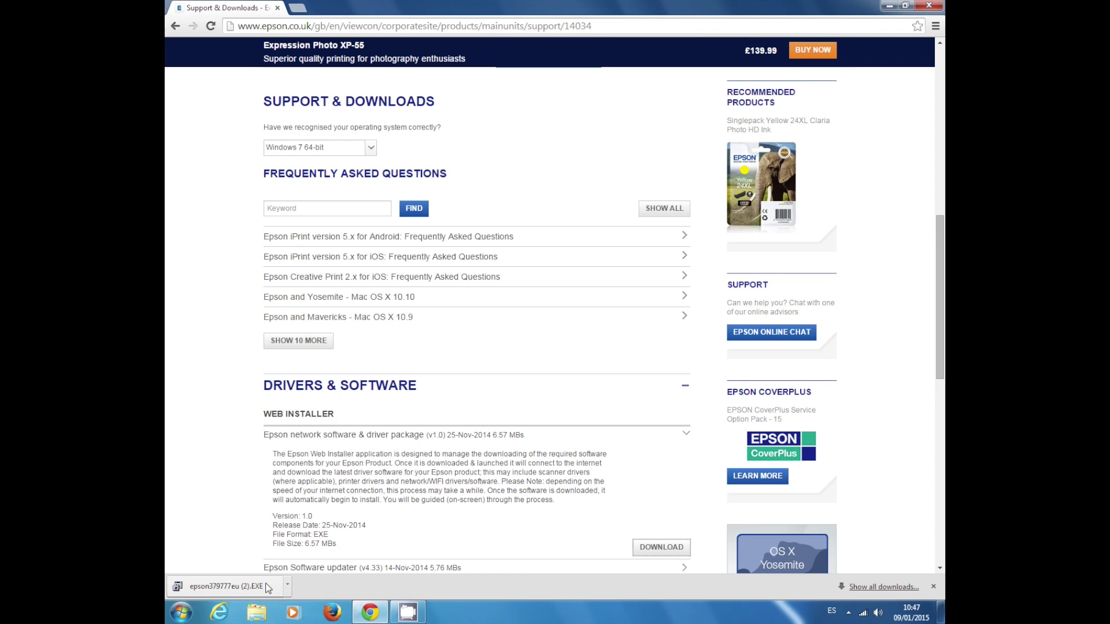
Run the downloaded driver package EXE so the installer's license agreement appears
left_click(266, 587)
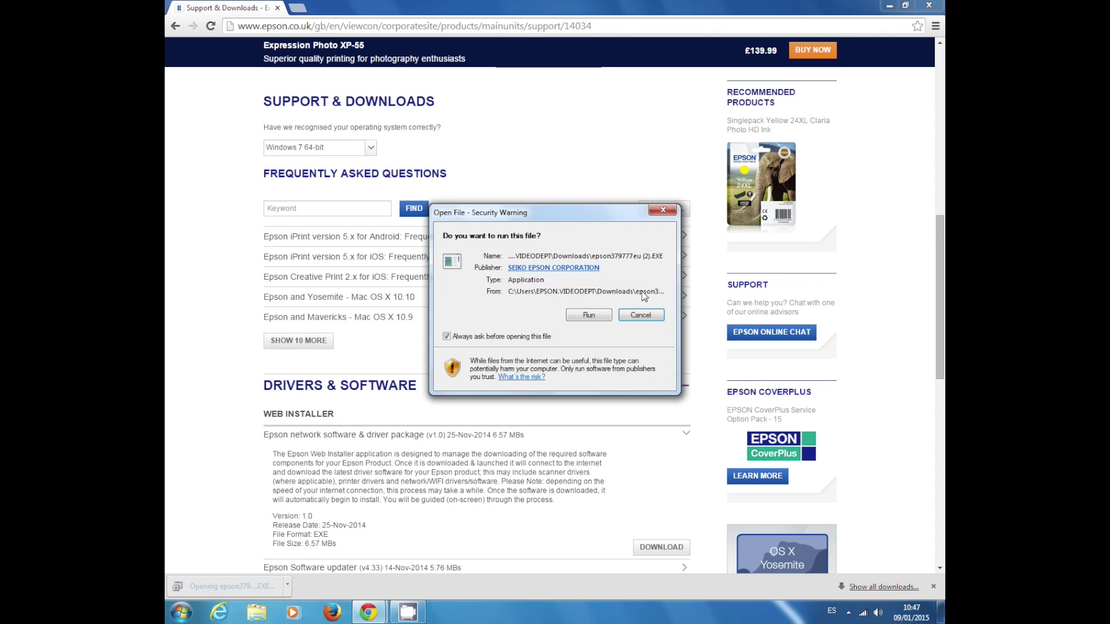
left_click(604, 317)
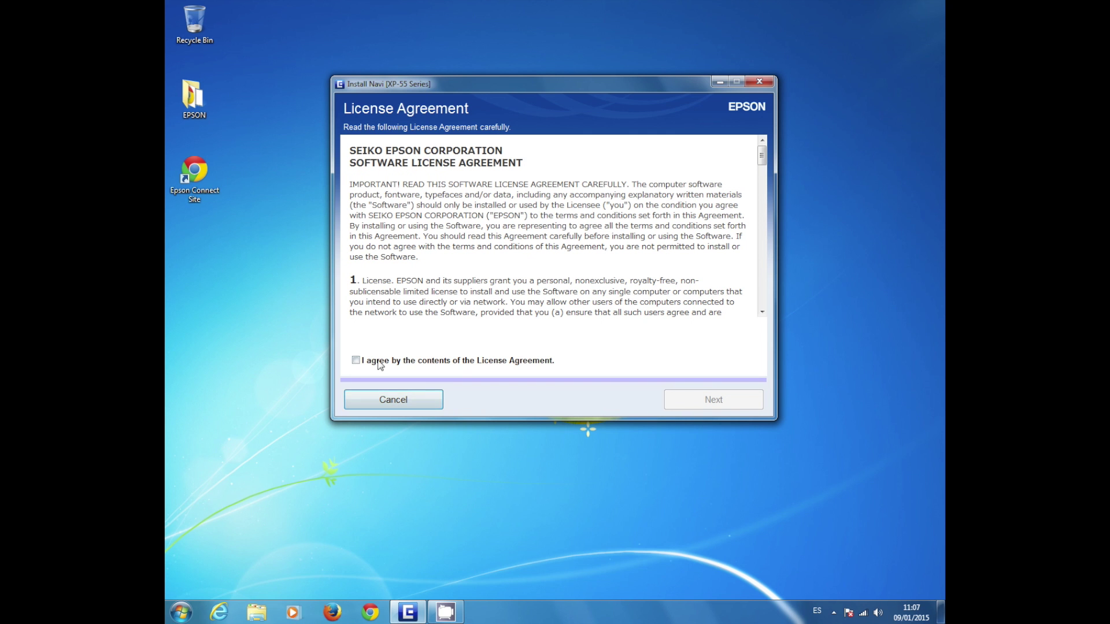
Accept the license agreement and keep the default software installation options
left_click(378, 362)
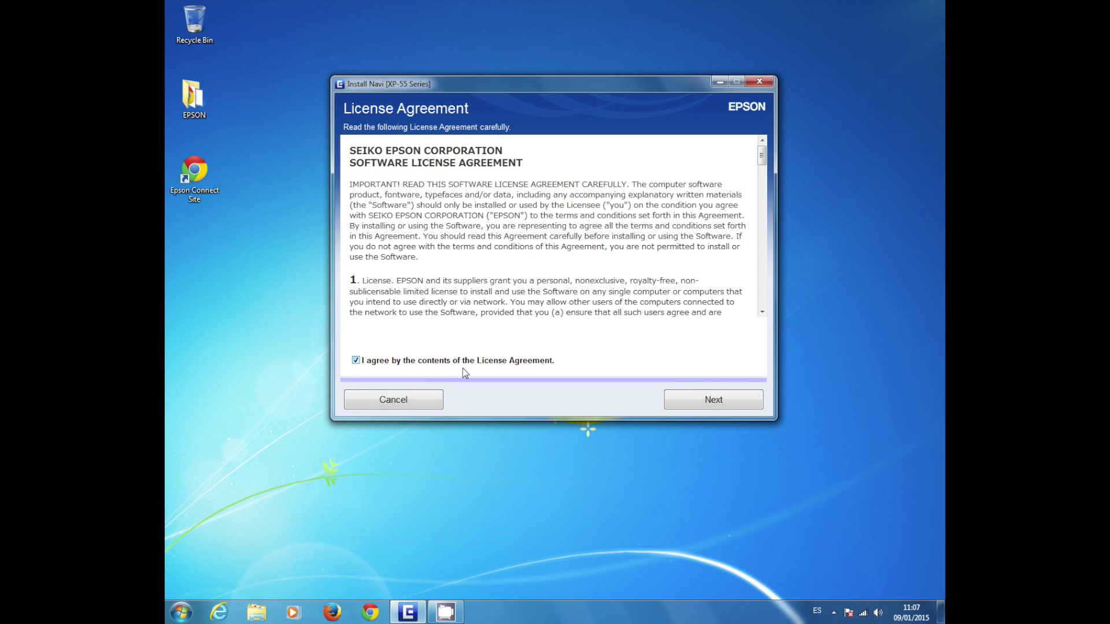
left_click(726, 400)
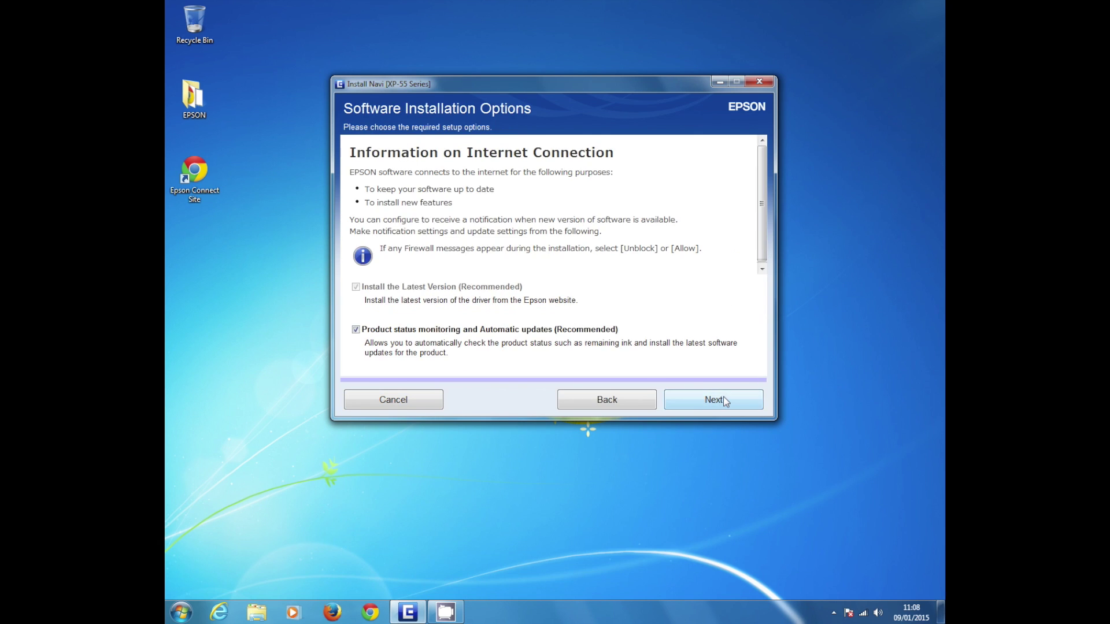
left_click(724, 397)
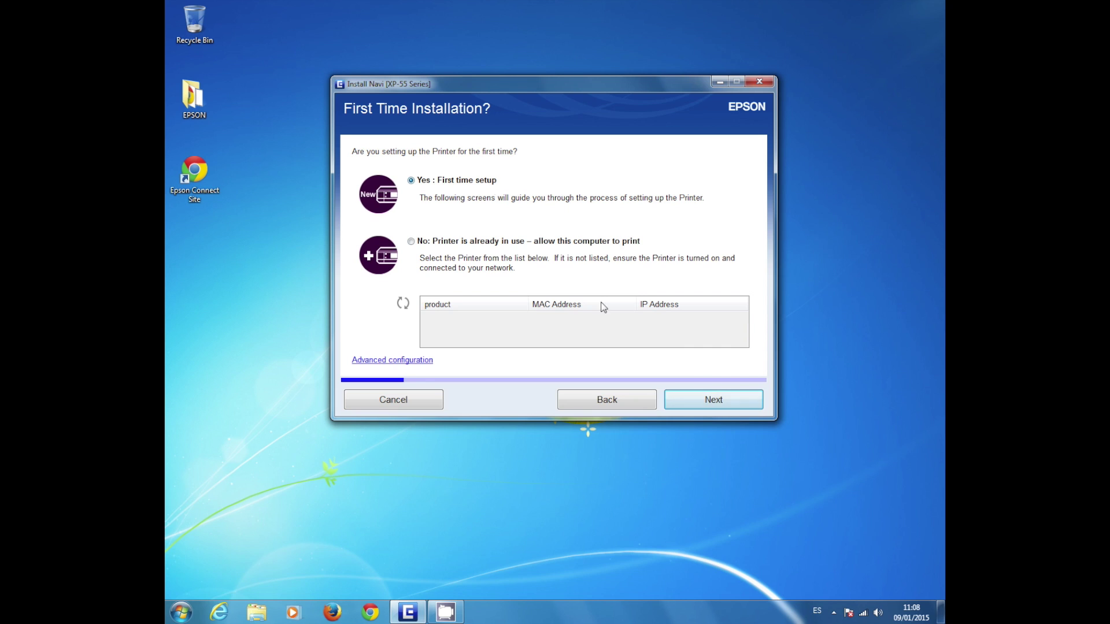
Choose first-time setup with Wi-Fi Connection and run Auto Wi-Fi Setup until complete
left_click(715, 401)
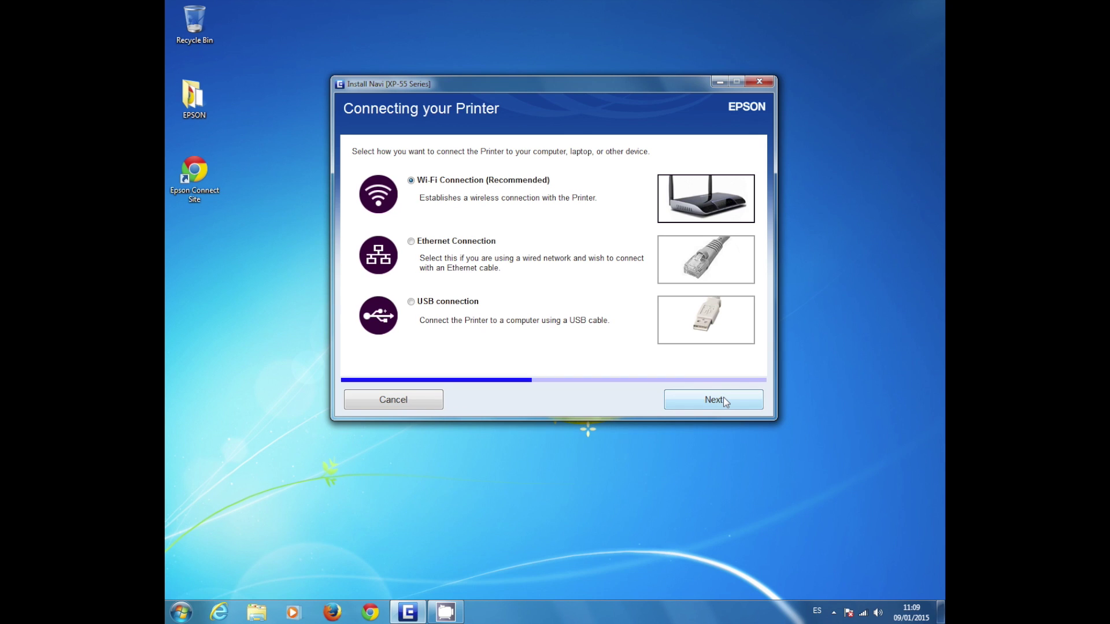
left_click(723, 400)
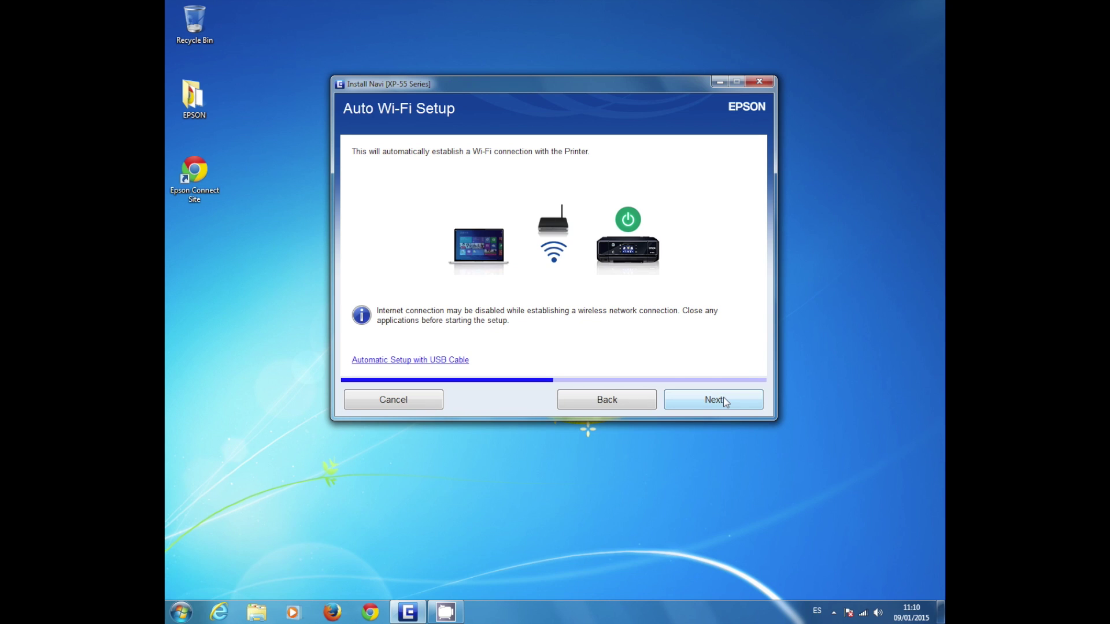
left_click(724, 402)
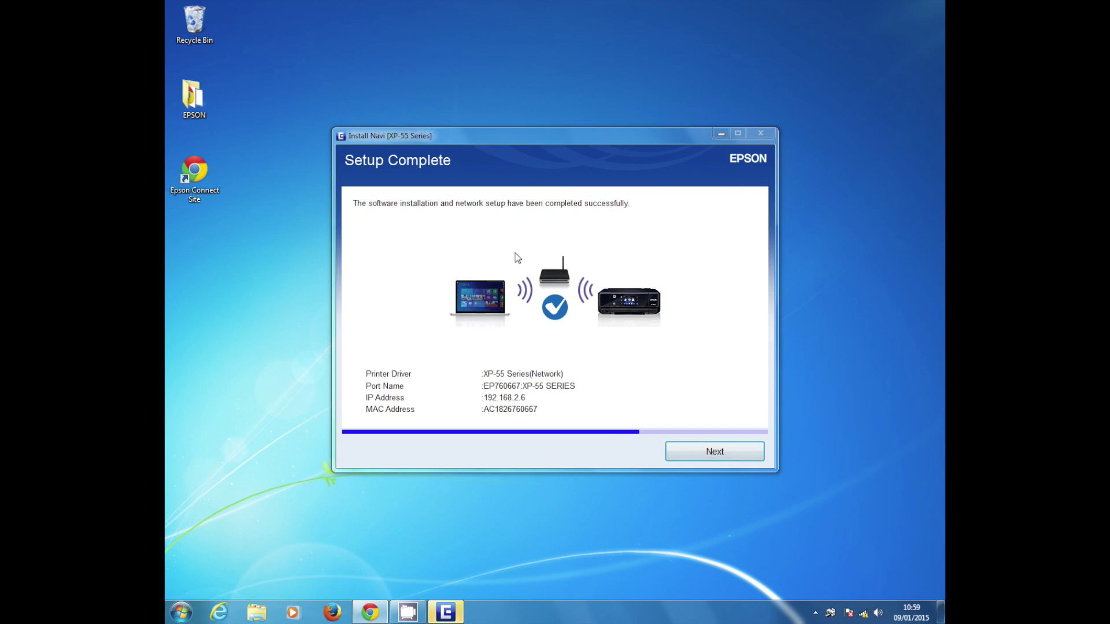
Continue past Setup Complete and send a test page to the XP-55
left_click(713, 452)
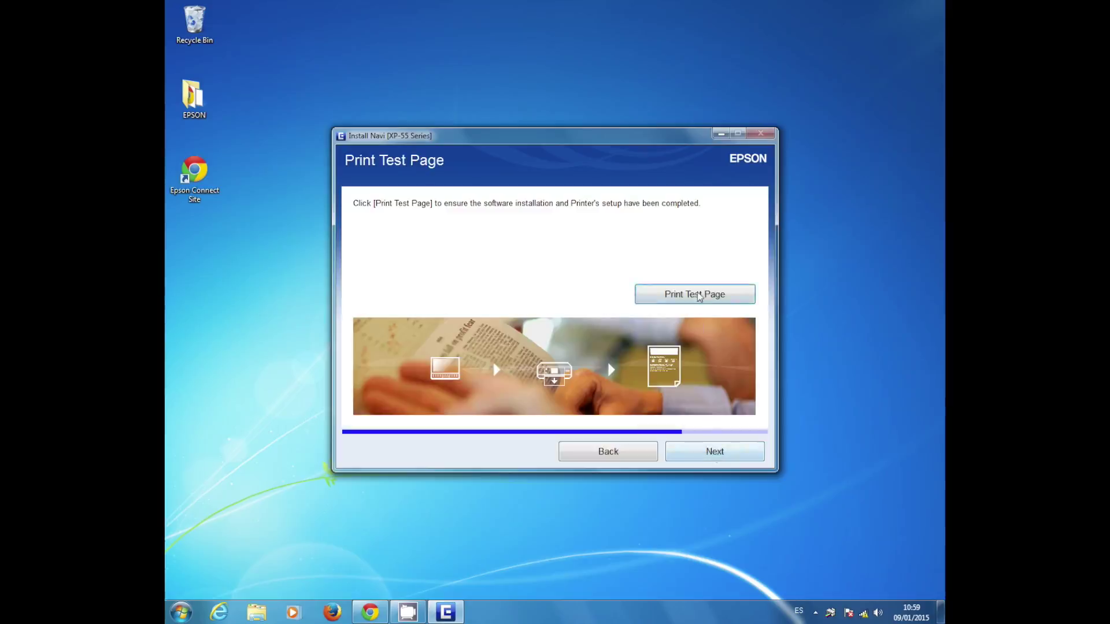
left_click(699, 295)
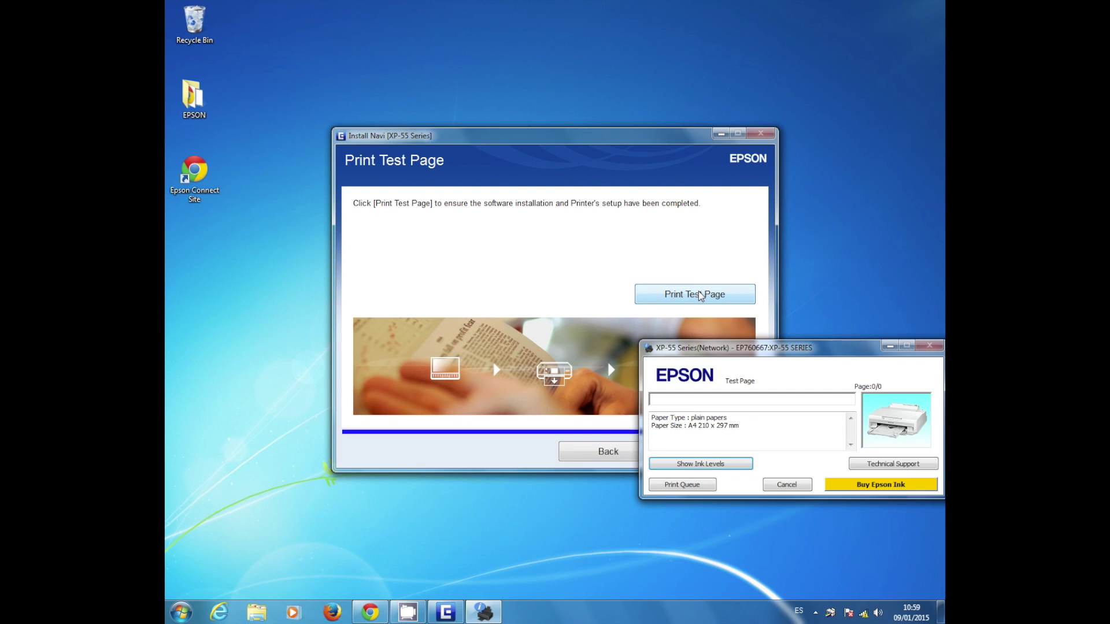